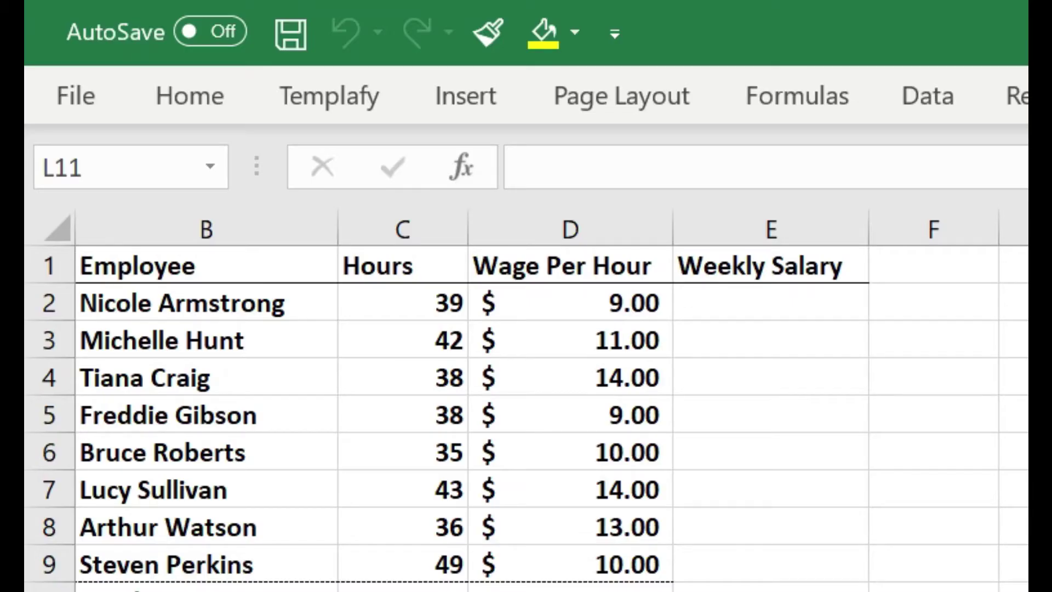
Calculate the first employee's weekly salary in E2 by multiplying hours by wage per hour with the formula =C2*D2.
click(765, 308)
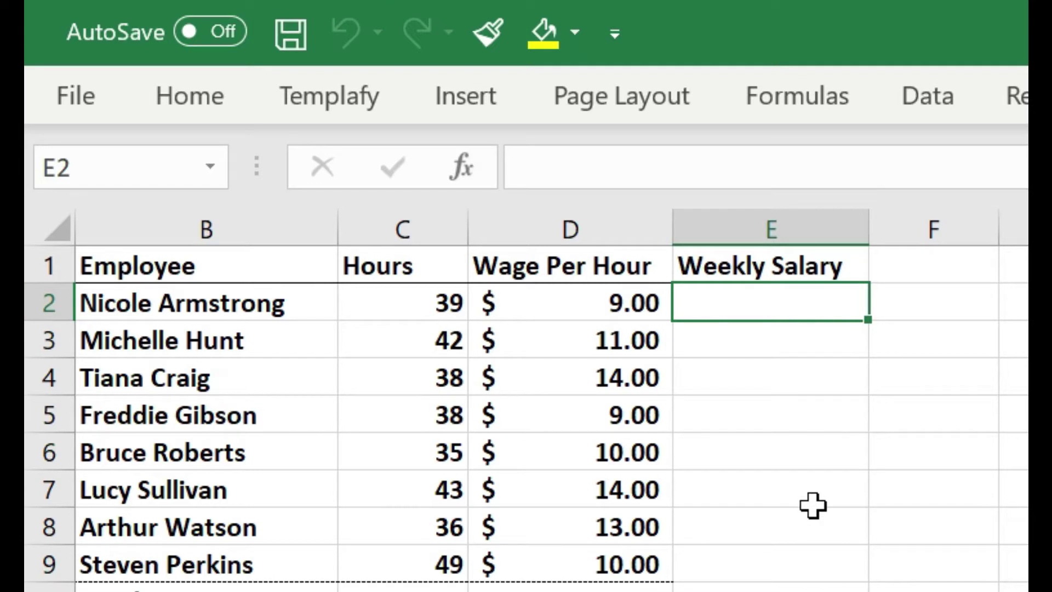
text(=)
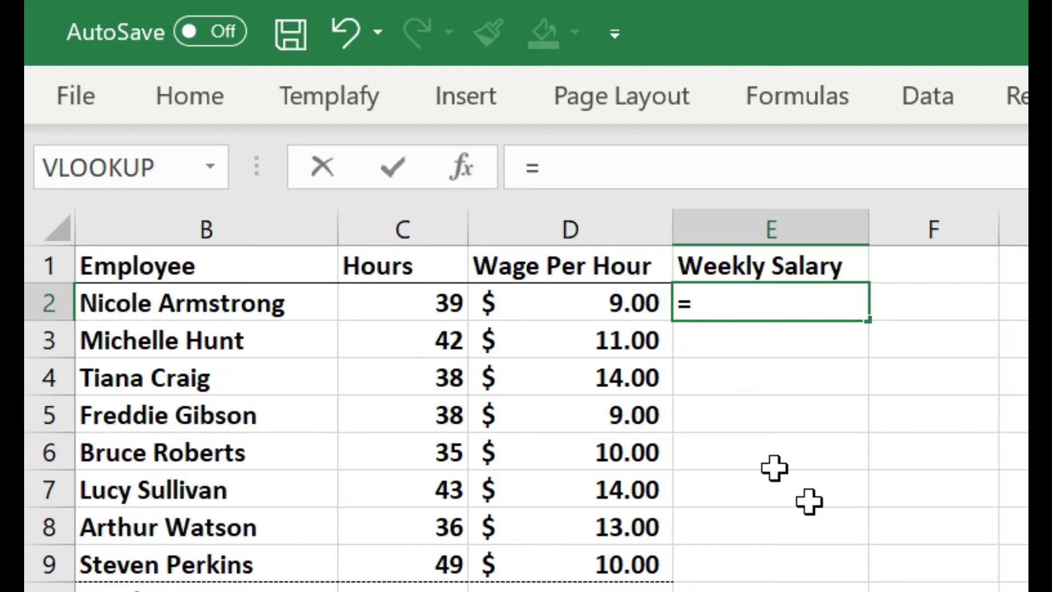
click(411, 301)
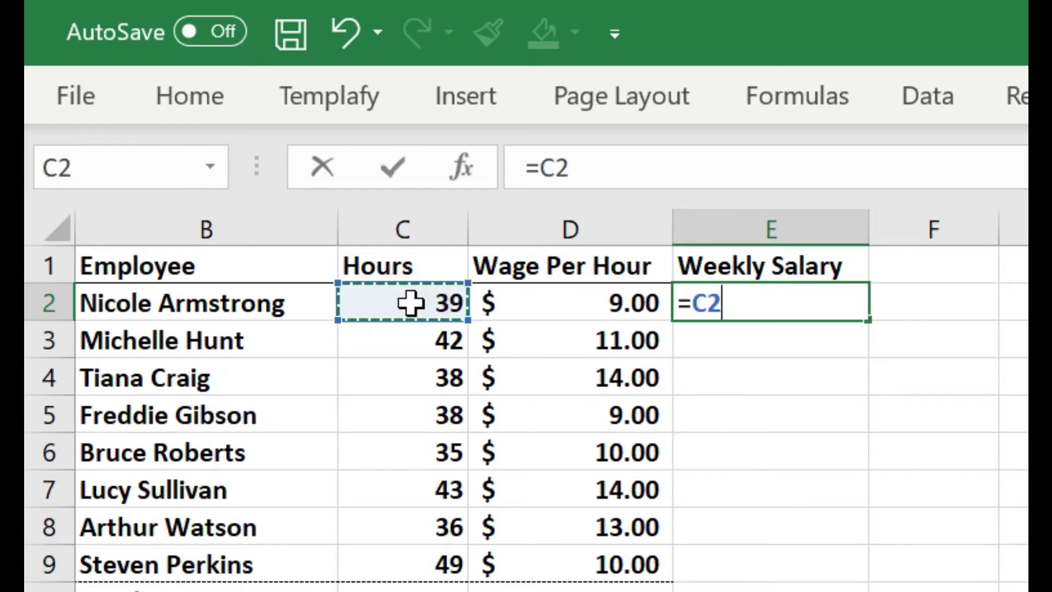
text(*)
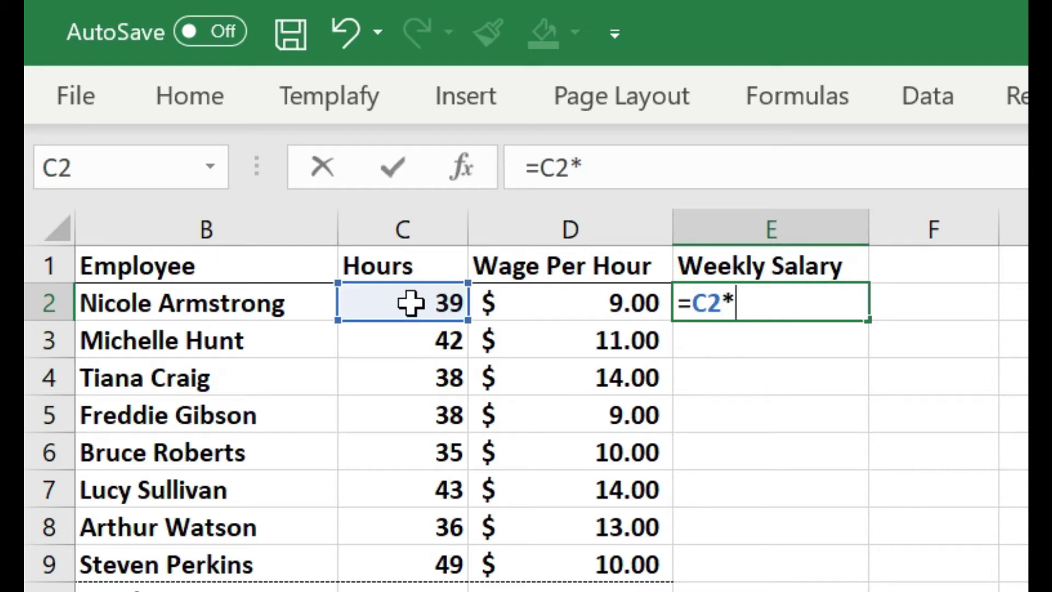
click(541, 308)
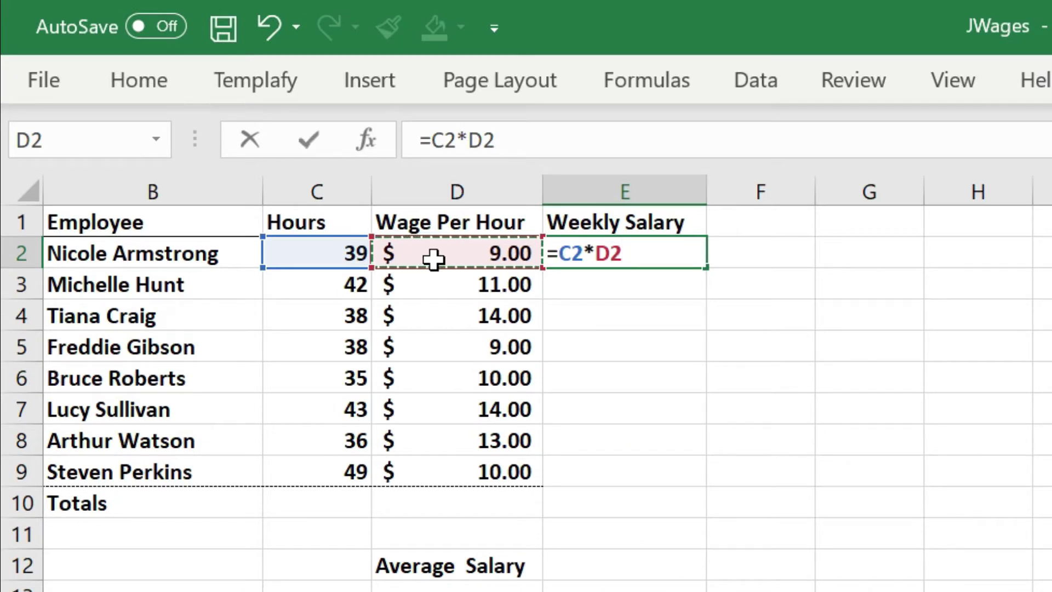
key(Return)
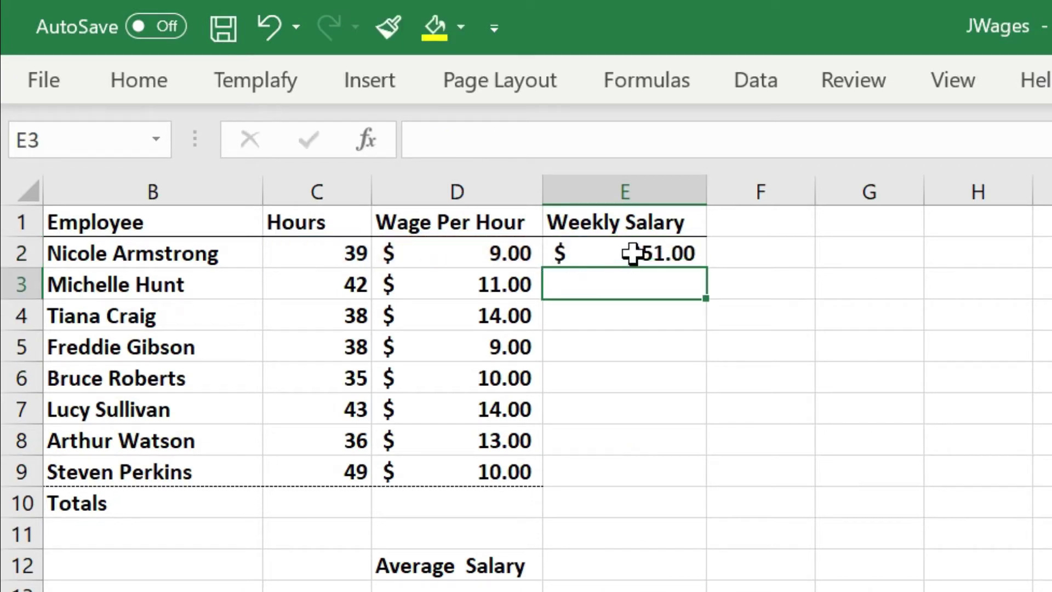
Inspect the weekly salary formula in E2 and the wage and hours cells D2 and C2 that it refers to.
click(633, 253)
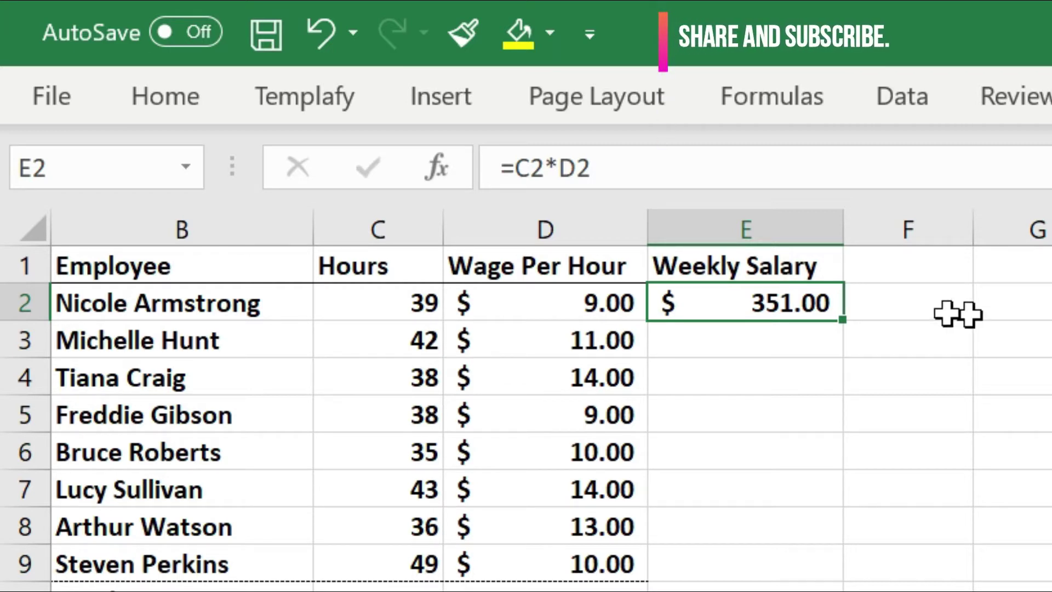
click(783, 307)
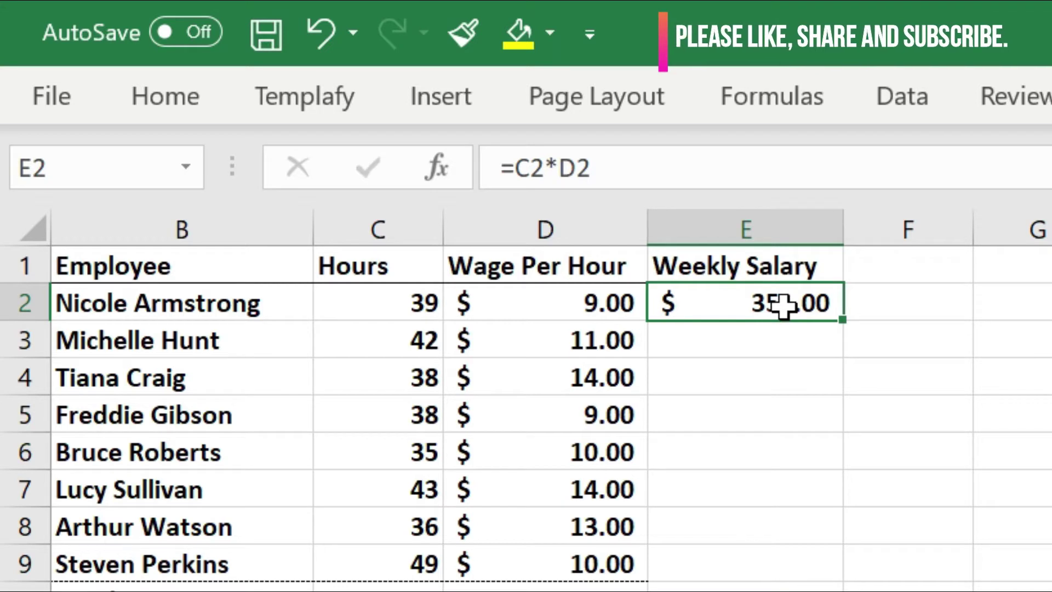
click(584, 293)
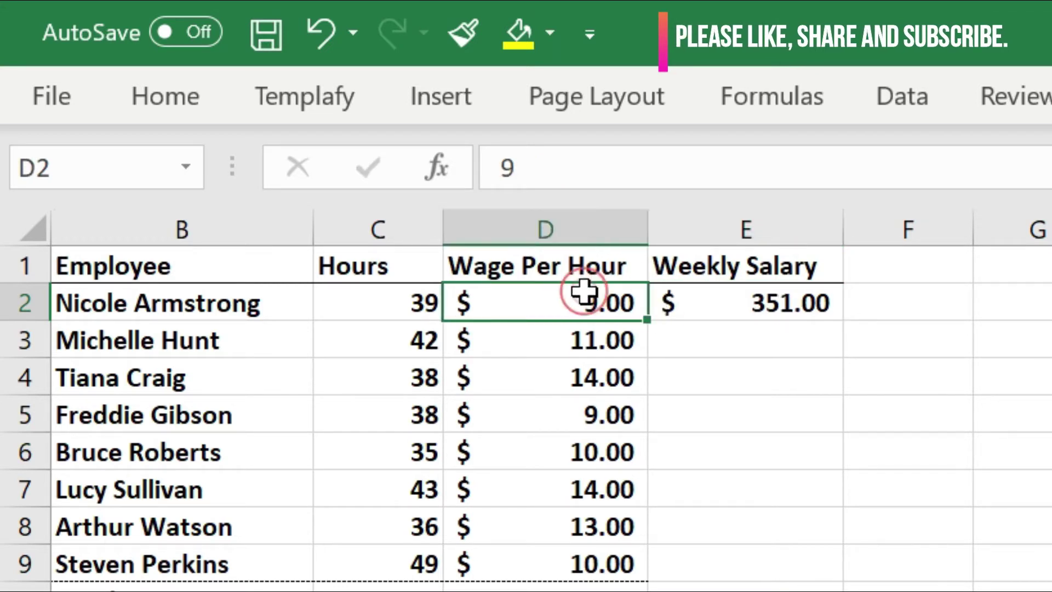
click(392, 308)
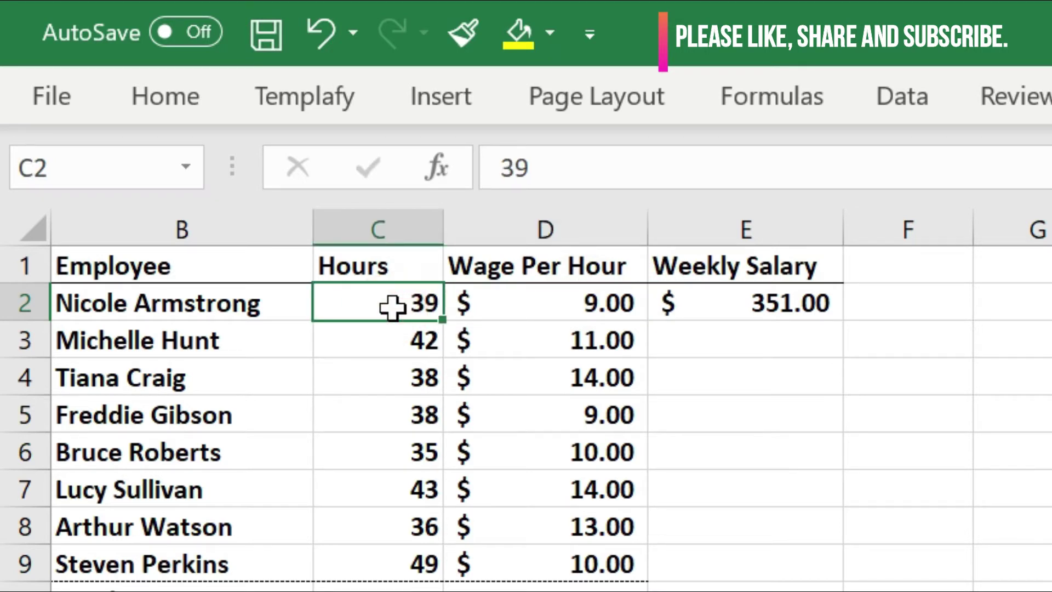
click(756, 303)
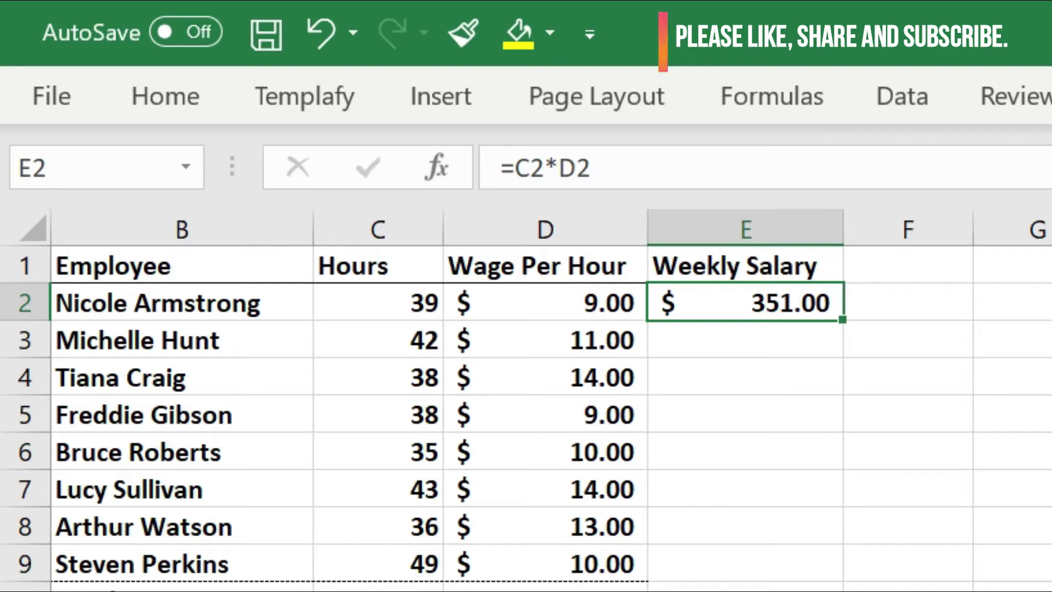
Calculate the second employee's weekly salary in E3 with the formula =D3*C3.
click(699, 341)
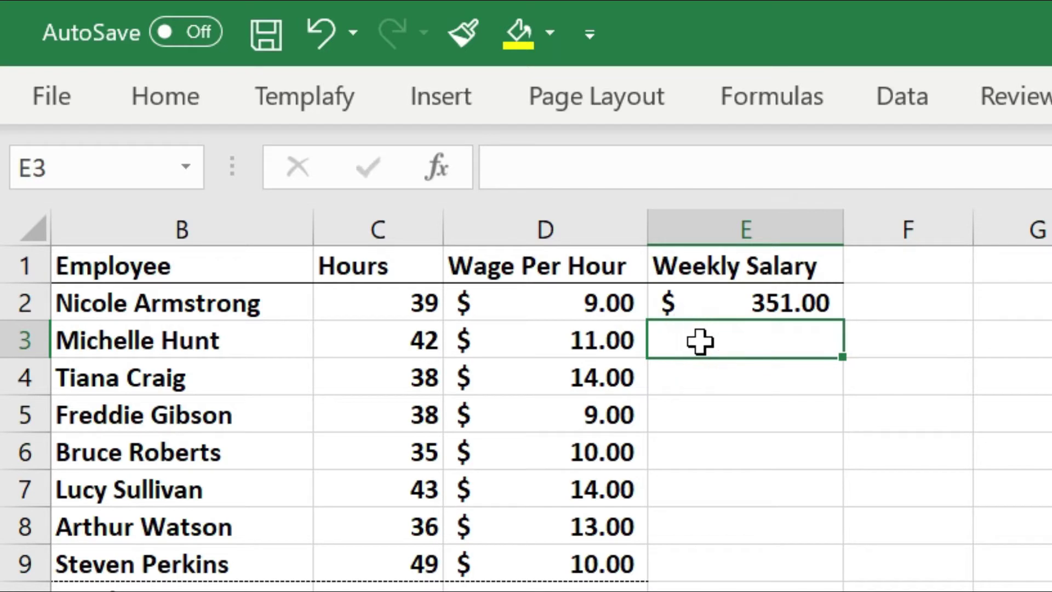
text(=)
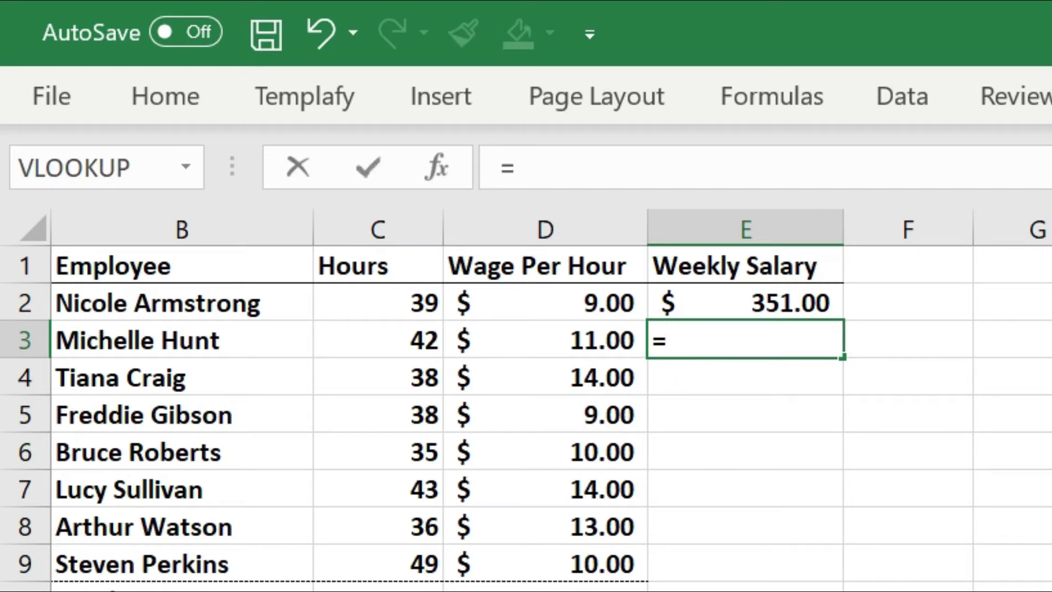
click(558, 336)
text(*)
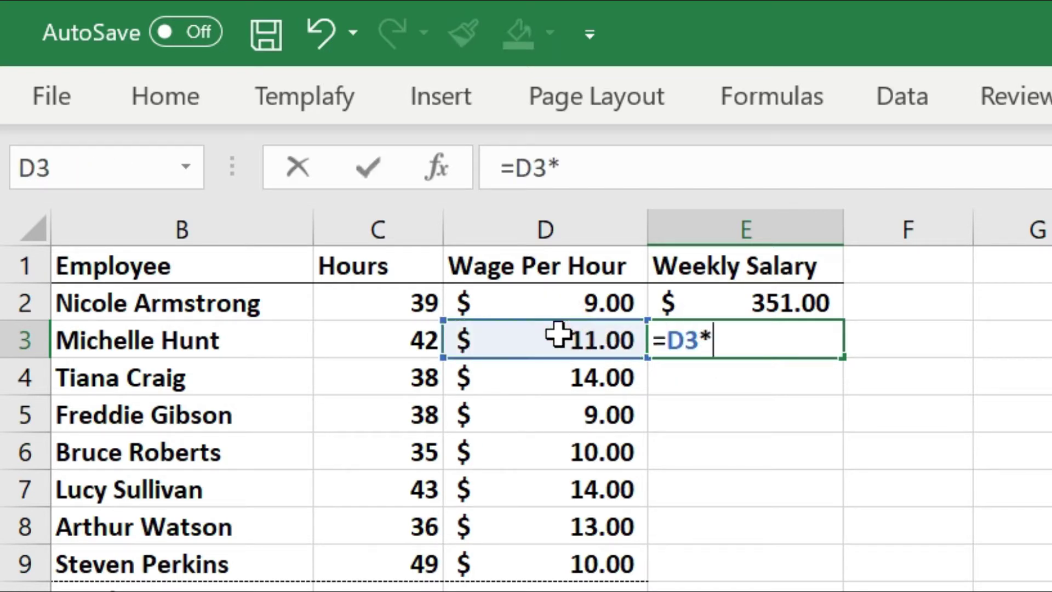
click(377, 338)
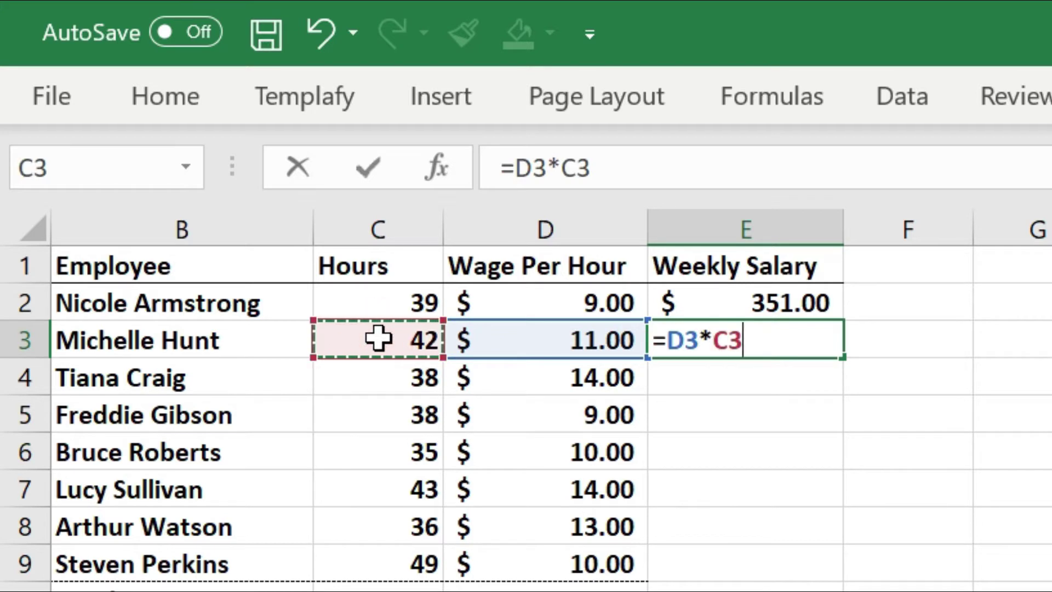
key(Return)
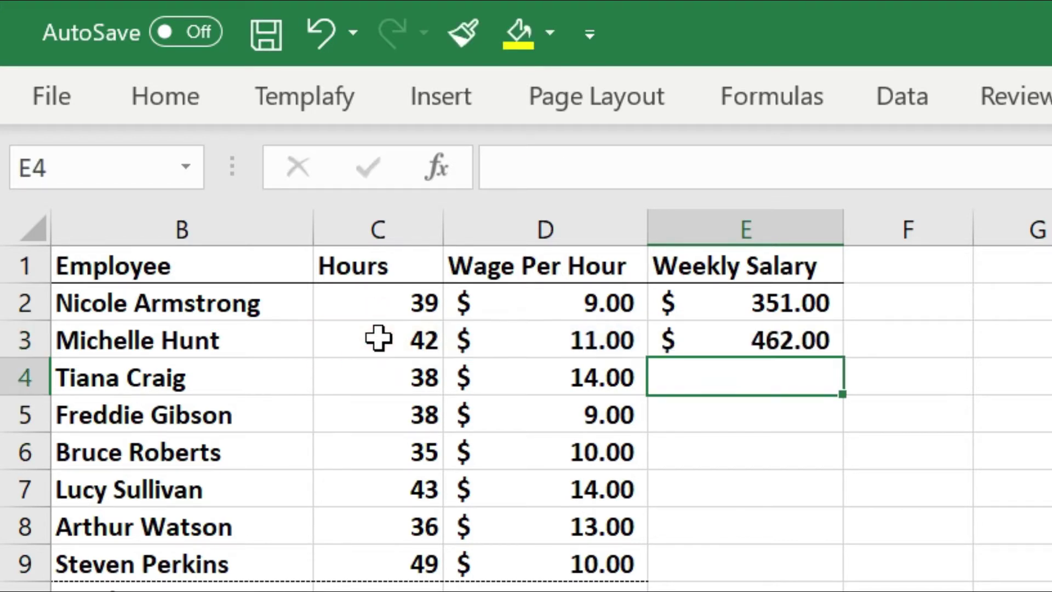
Calculate the third employee's weekly salary in E4 with the formula =D4*C4.
text(=)
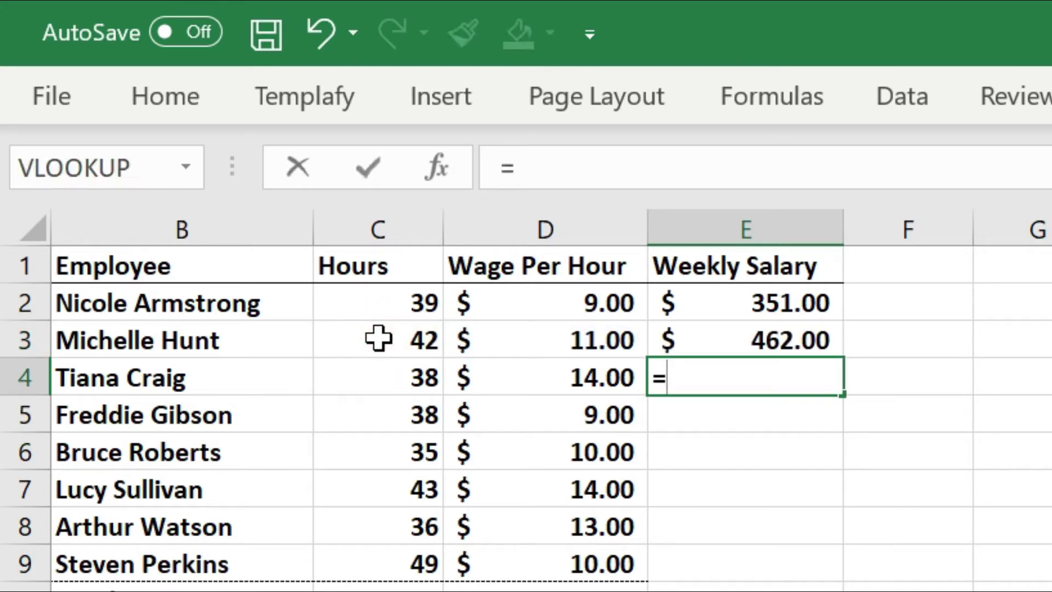
click(563, 384)
text(*)
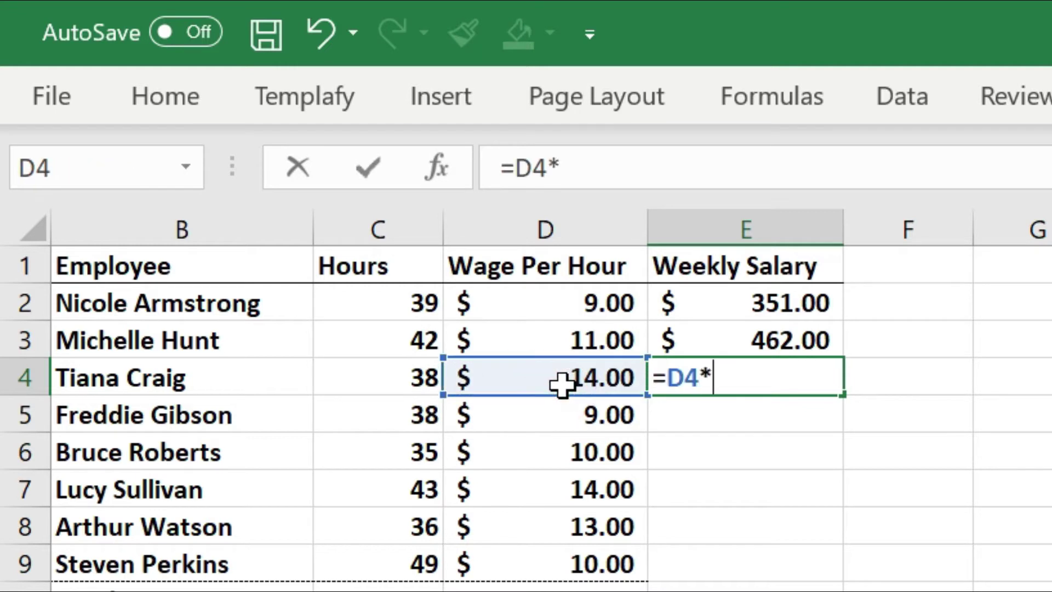
click(344, 390)
key(Return)
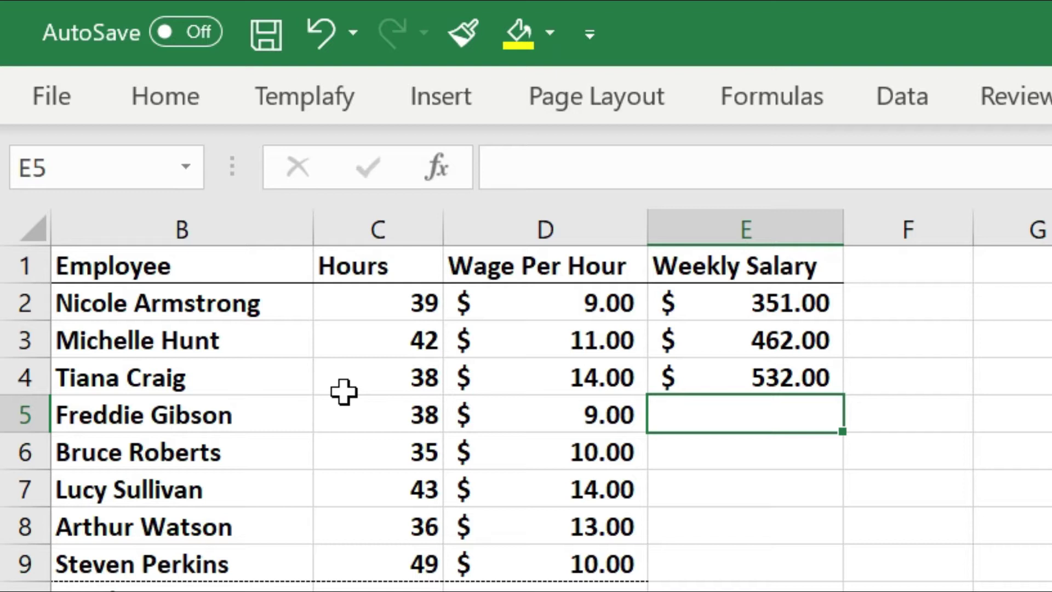
Clear the weekly salary formulas from cells E3 and E4.
drag(761, 340, 758, 376)
key(Delete)
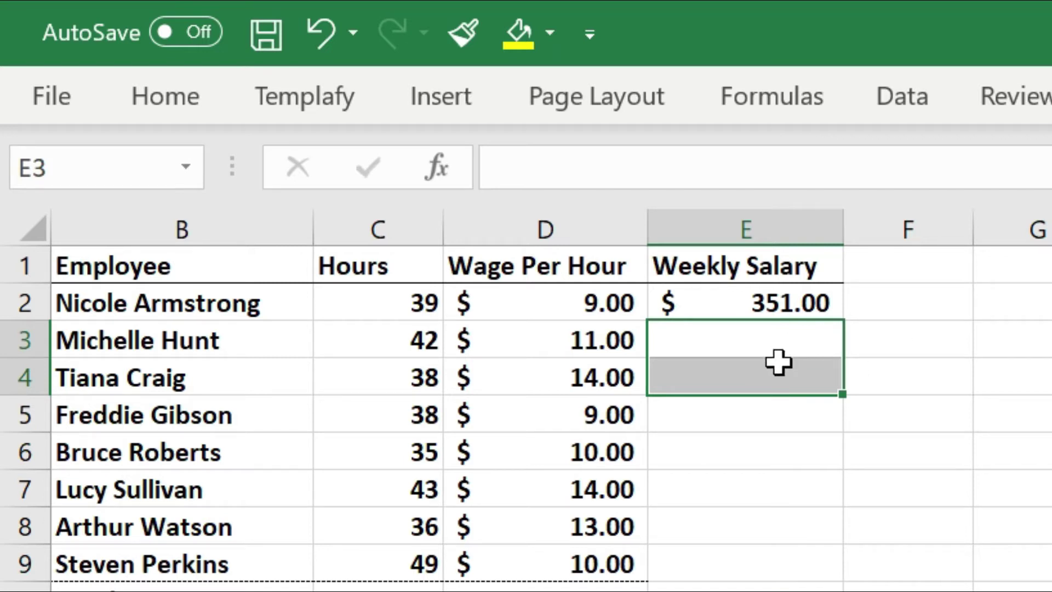
Copy the weekly salary formula from E2 and paste it into the range E3:E9.
click(733, 302)
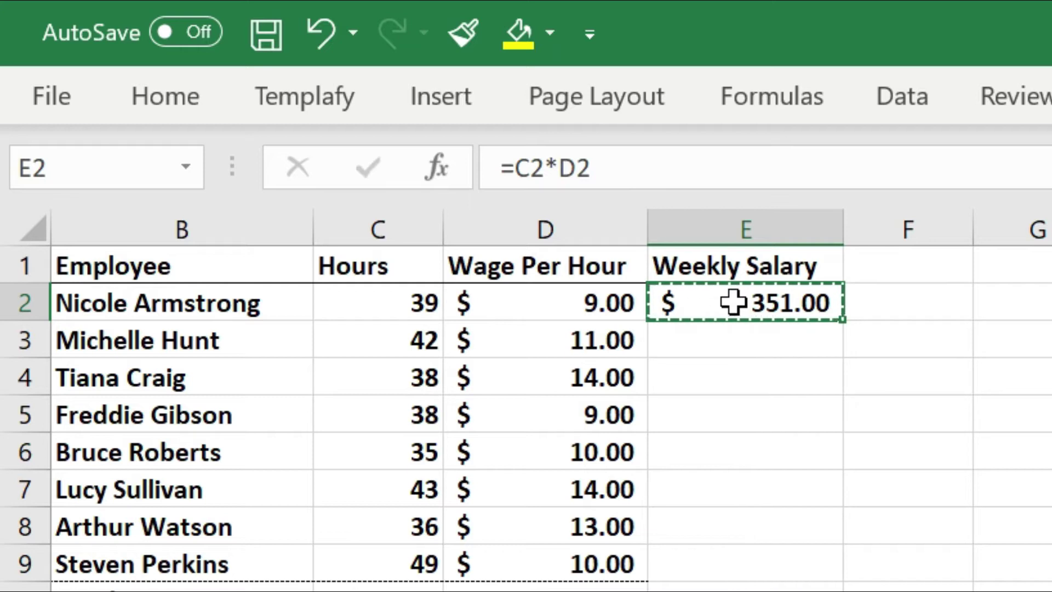
drag(718, 336, 713, 559)
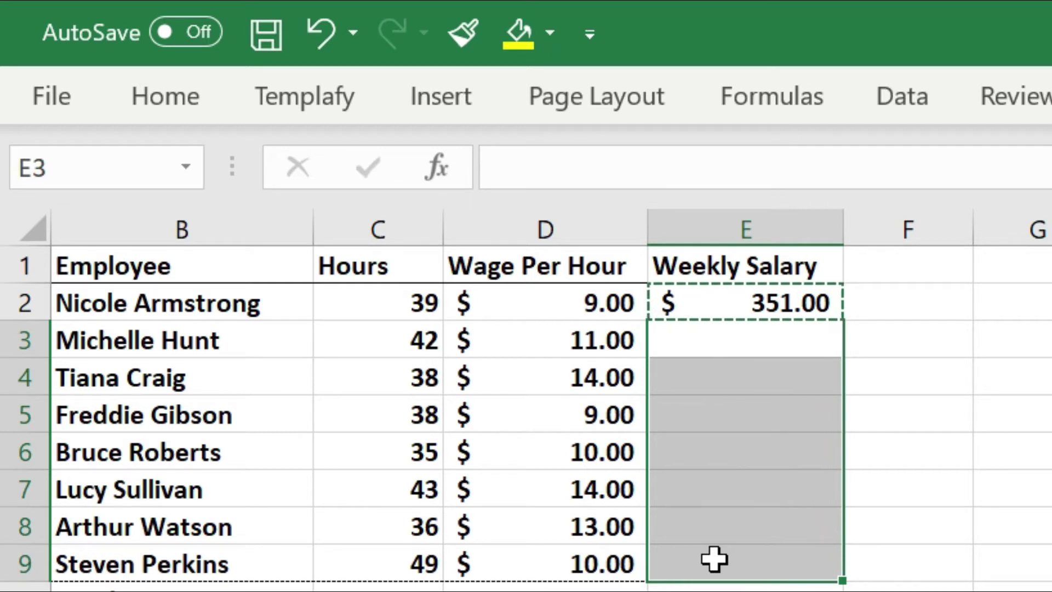
key(ctrl+v)
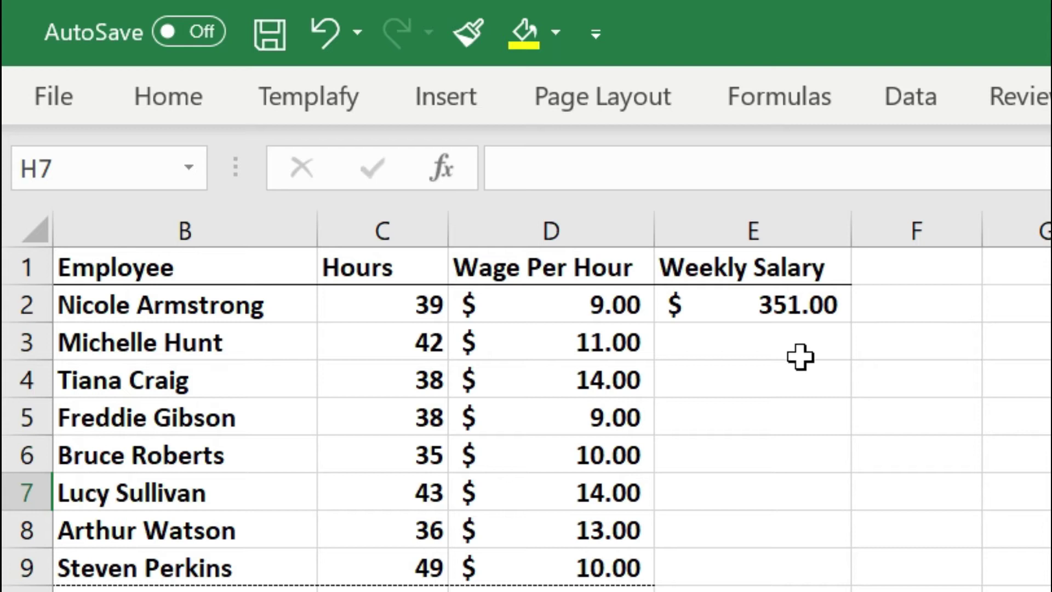
Auto-fill the weekly salary formula from E2 down through E9 for the remaining employees.
click(777, 317)
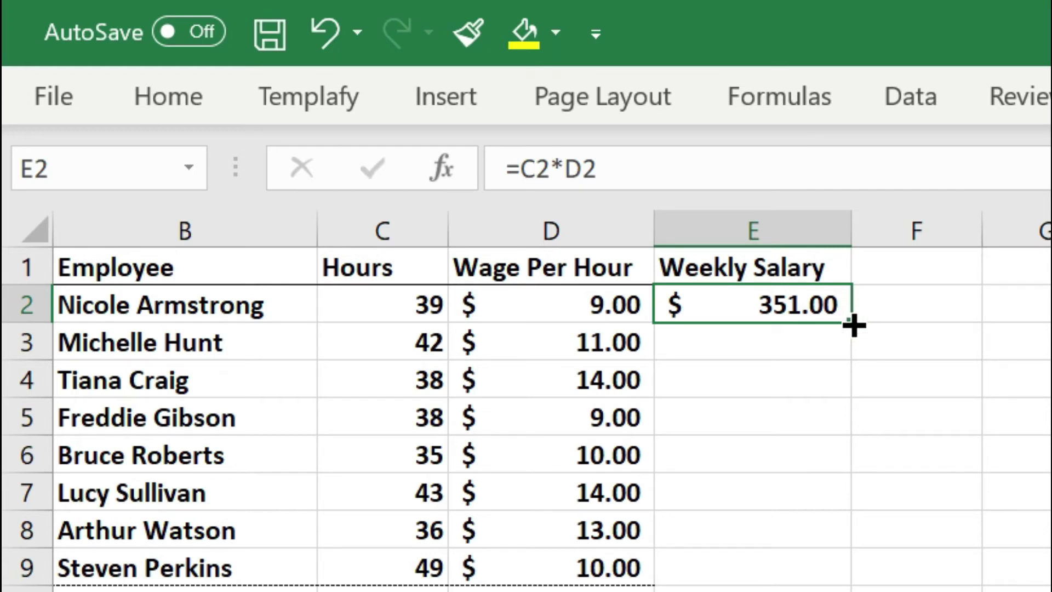
double_click(854, 326)
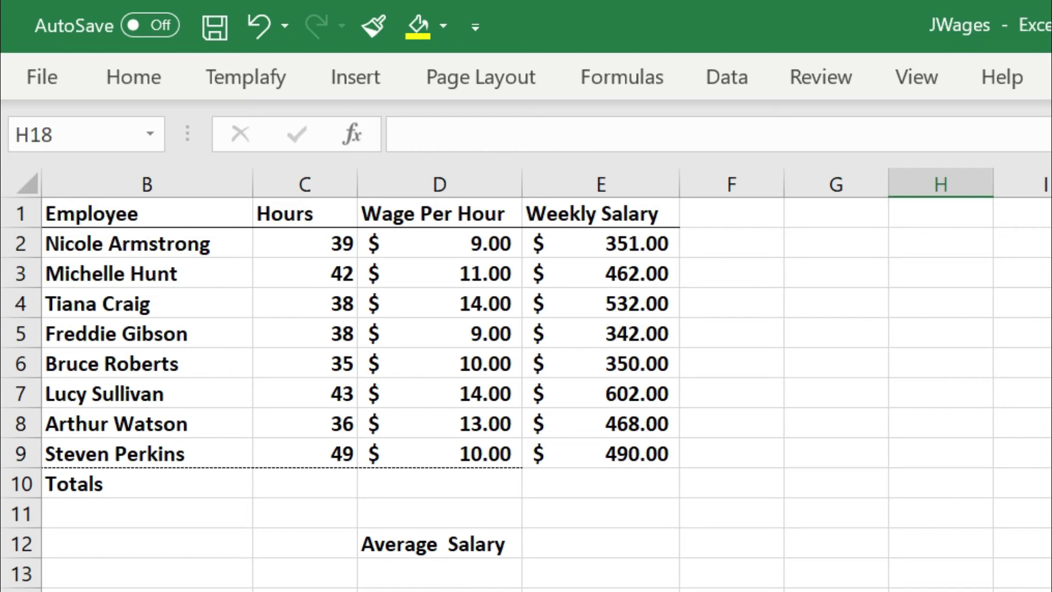
Examine the weekly salary formula in E2 and compare it with the filled formula in E5.
click(616, 245)
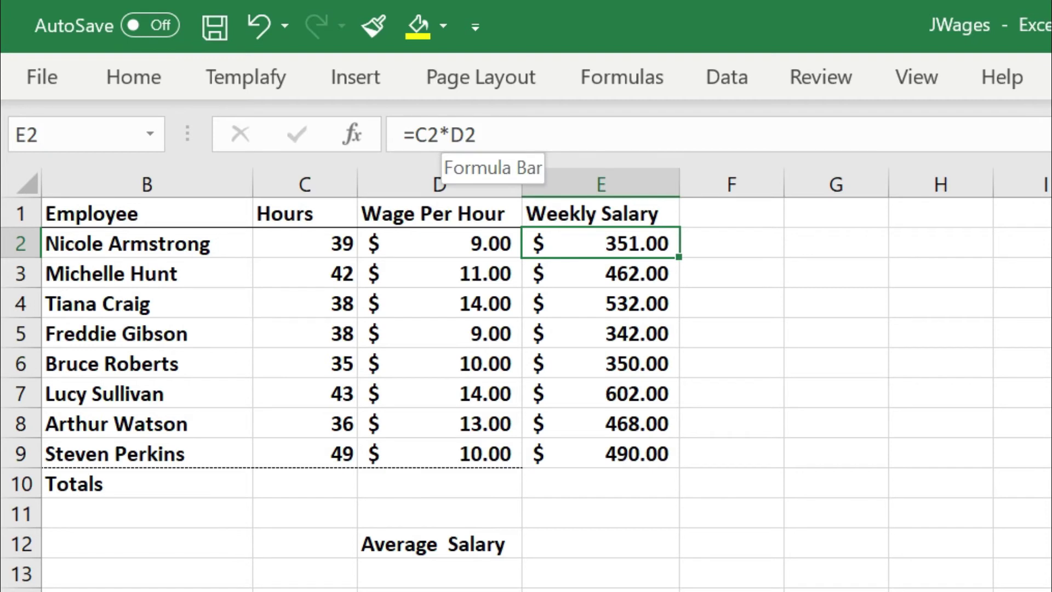
drag(492, 138, 403, 137)
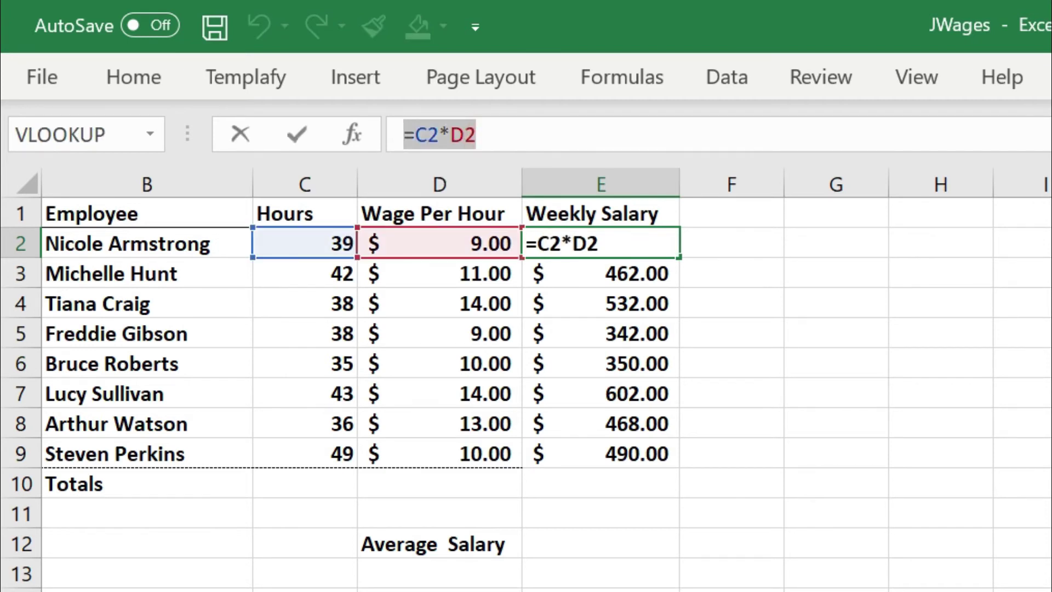
click(648, 328)
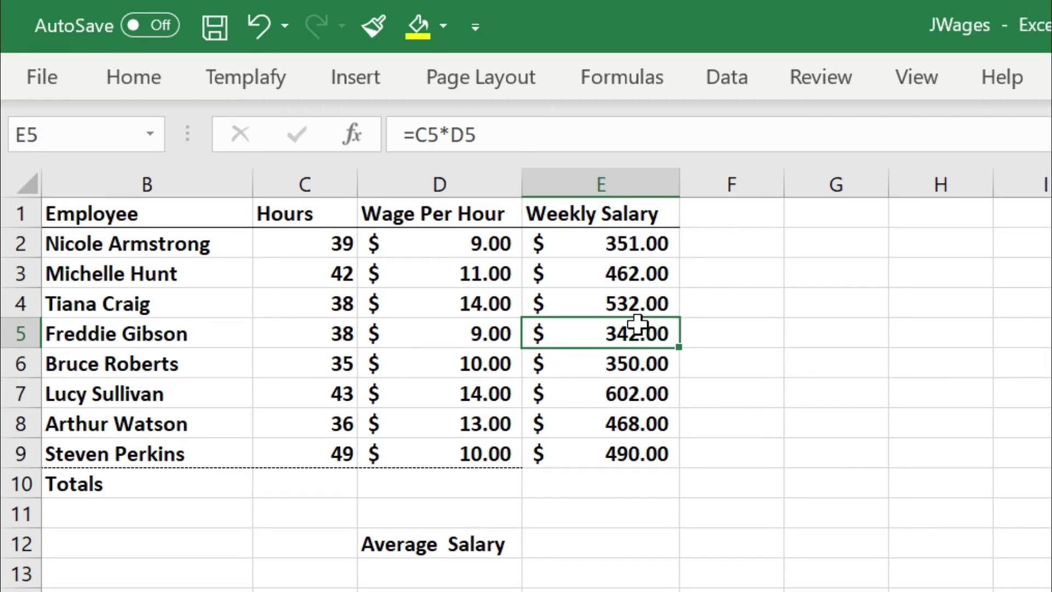
Enter =FORMULATEXT(E2) in cell F2 to display the weekly salary formula beside its result.
click(744, 238)
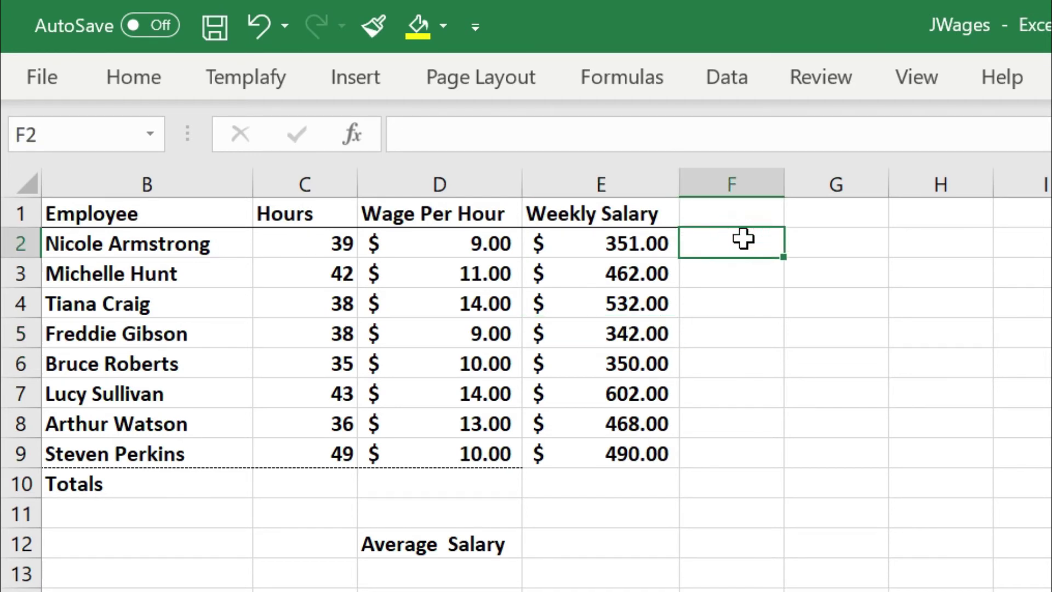
text(=formul)
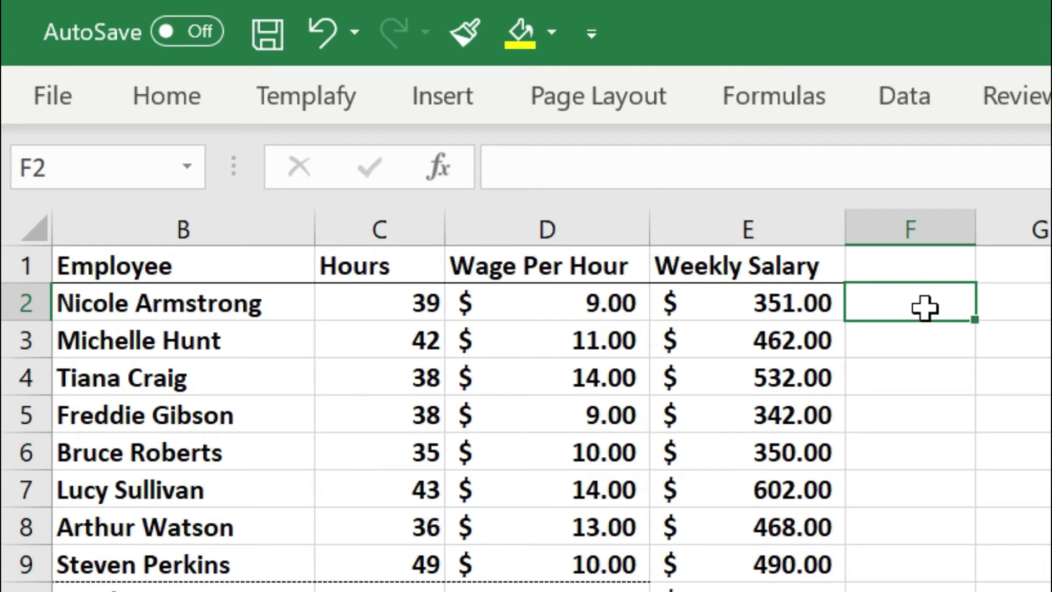
text(=)
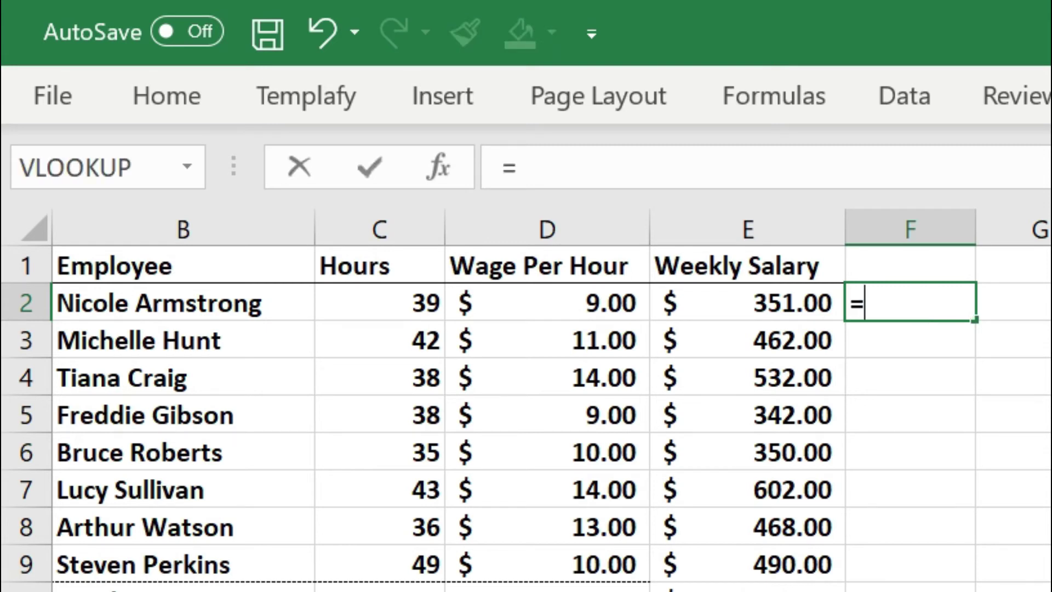
text(for)
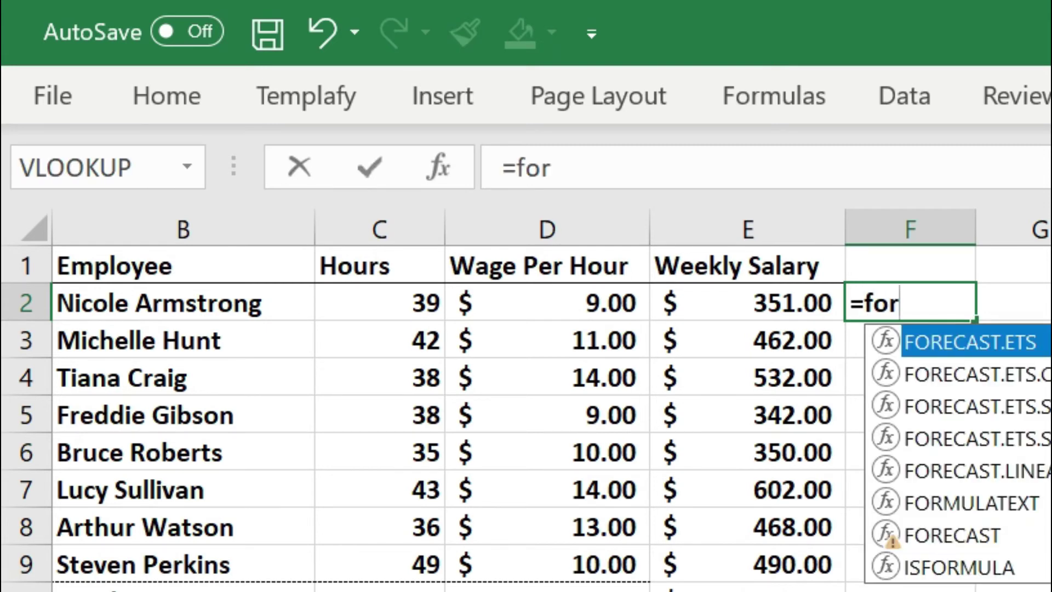
text(mula)
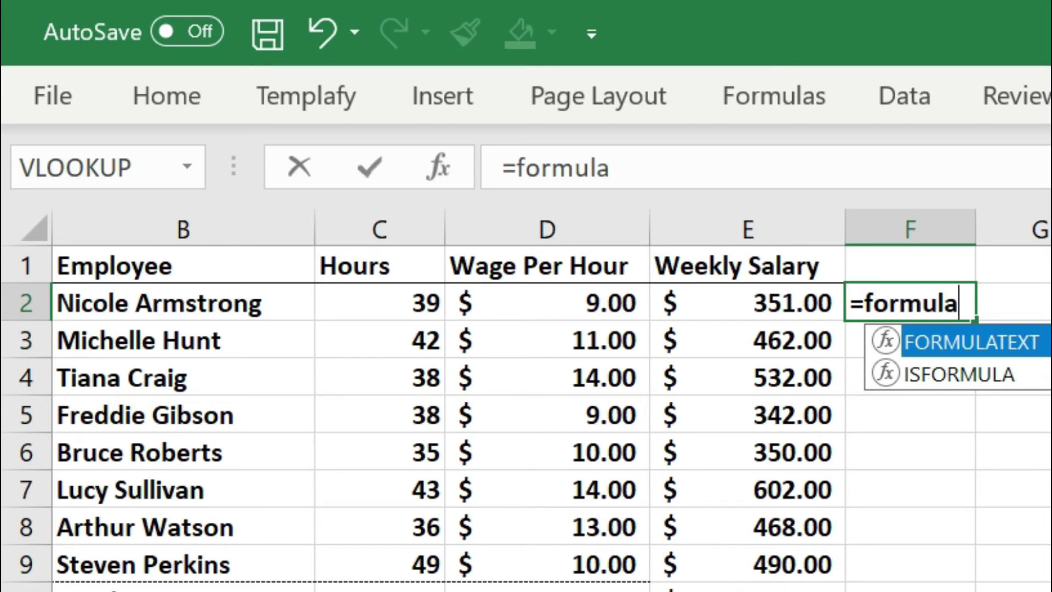
key(Tab)
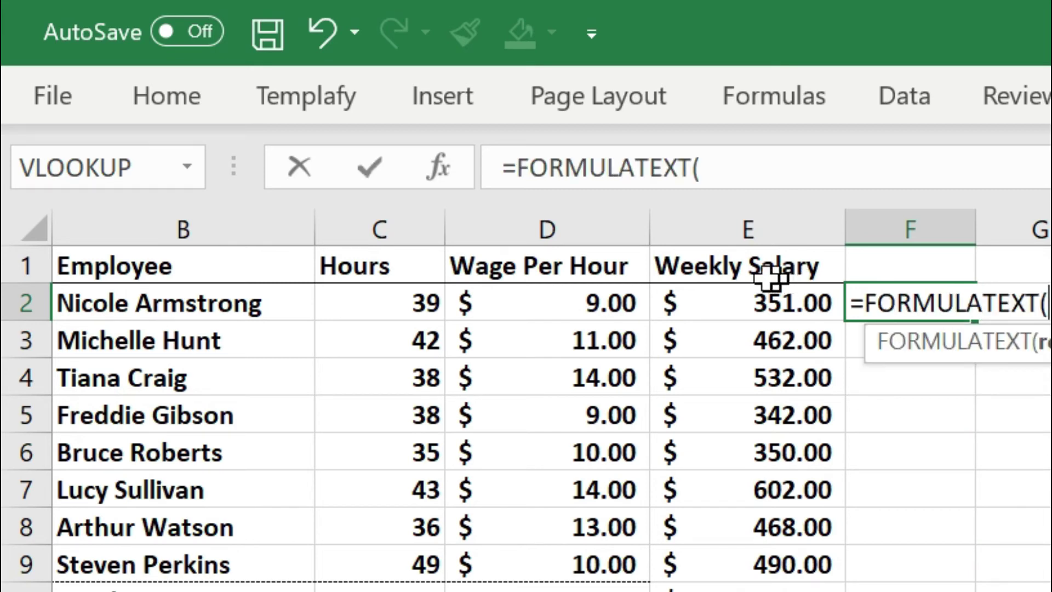
click(739, 300)
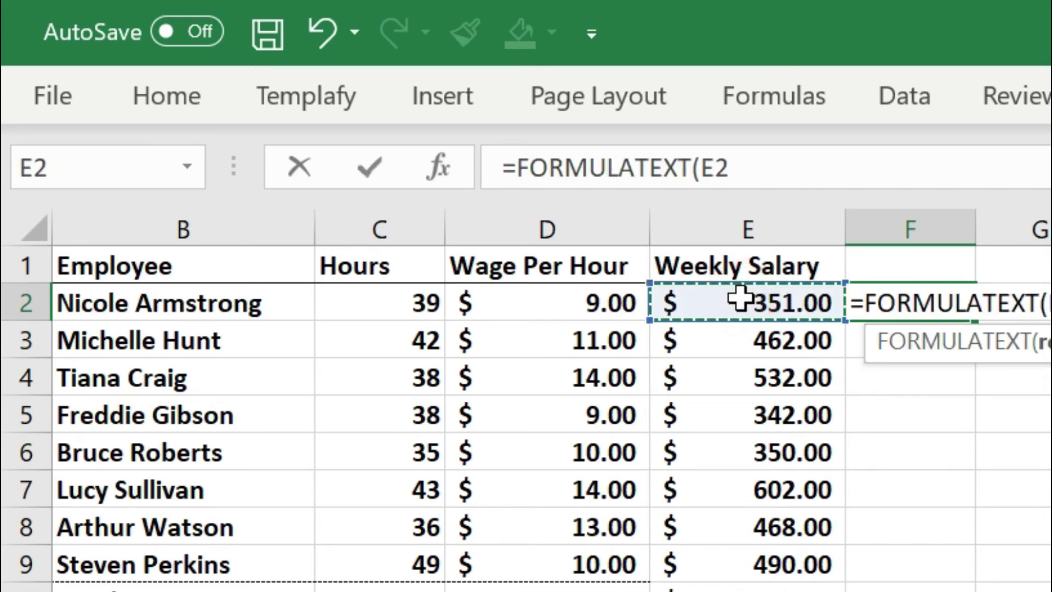
text())
key(Return)
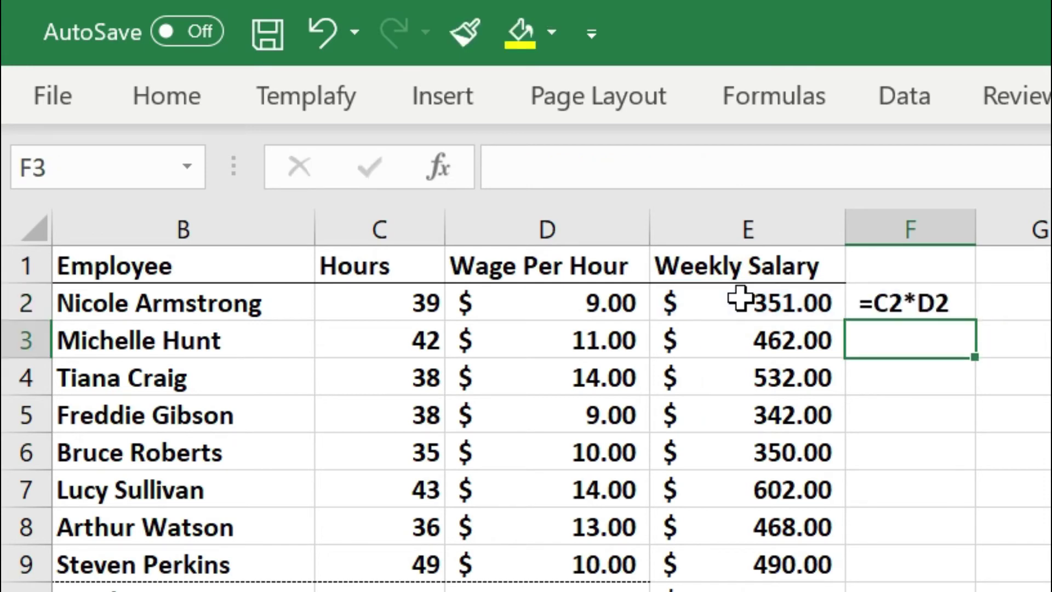
Fill the FORMULATEXT formula from F2 down through F9 for the remaining employees.
drag(904, 300, 908, 551)
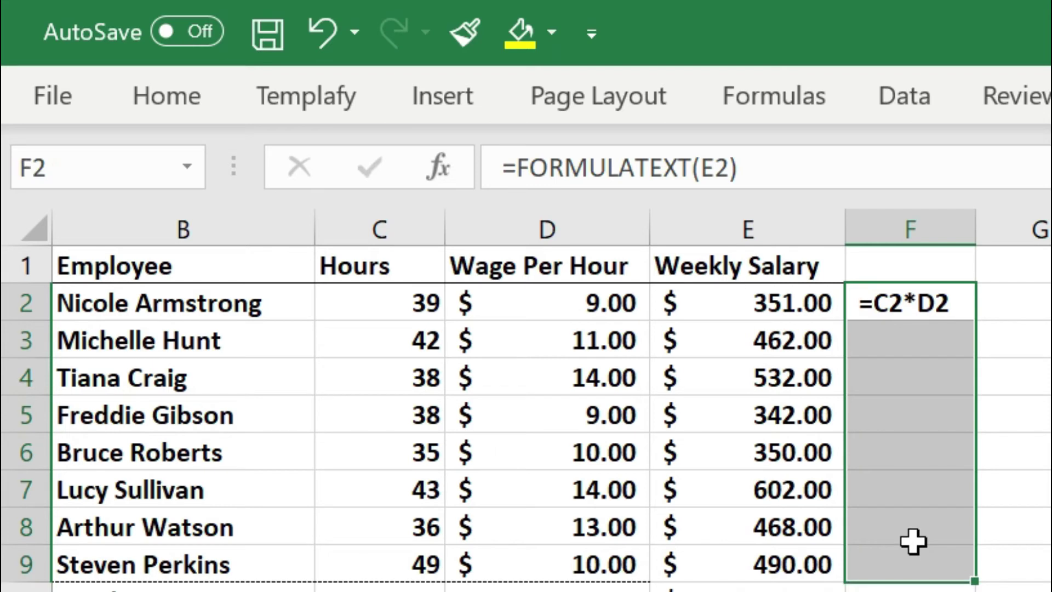
key(ctrl+d)
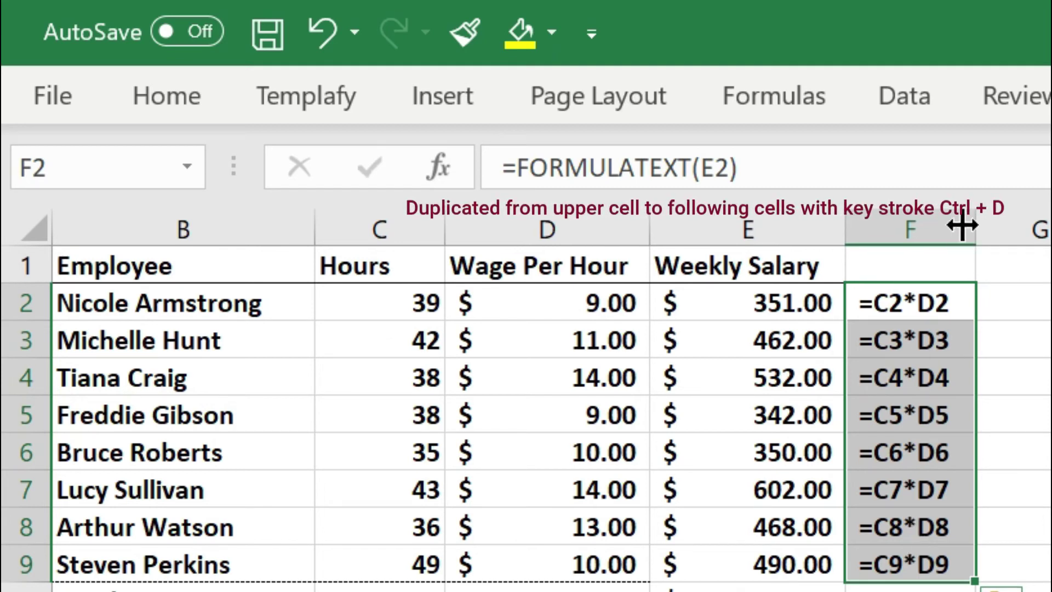
click(883, 299)
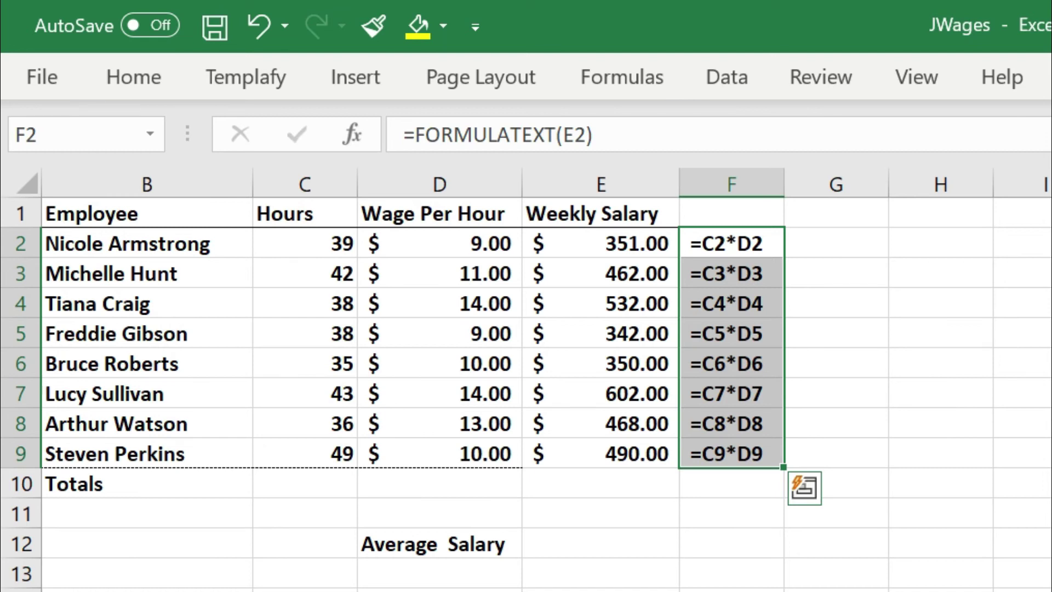
Total the weekly salaries in cell E10 of the Totals row with =SUM(E2:E9).
click(613, 482)
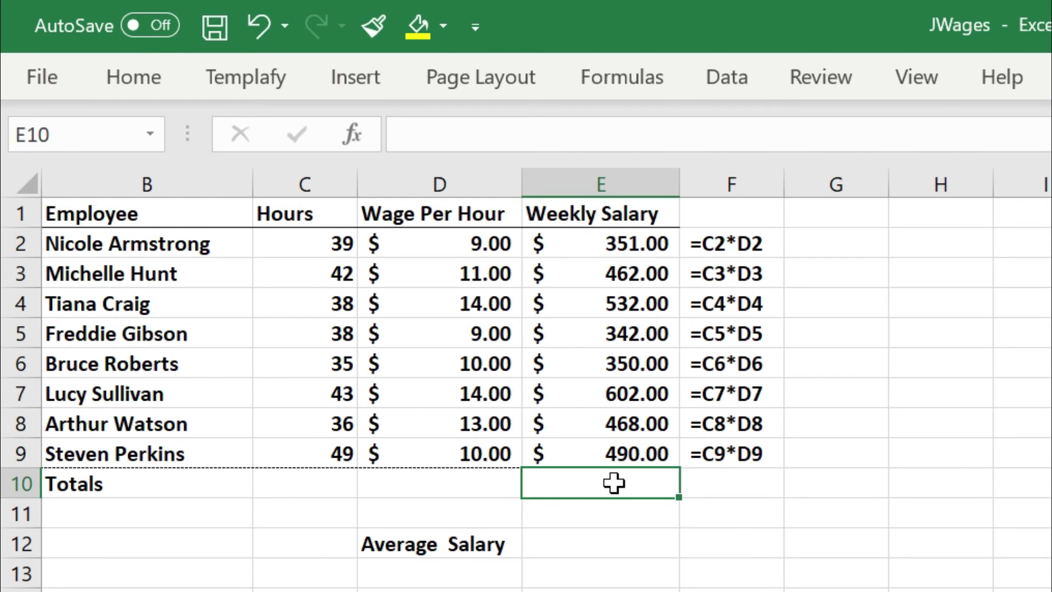
text(=sum)
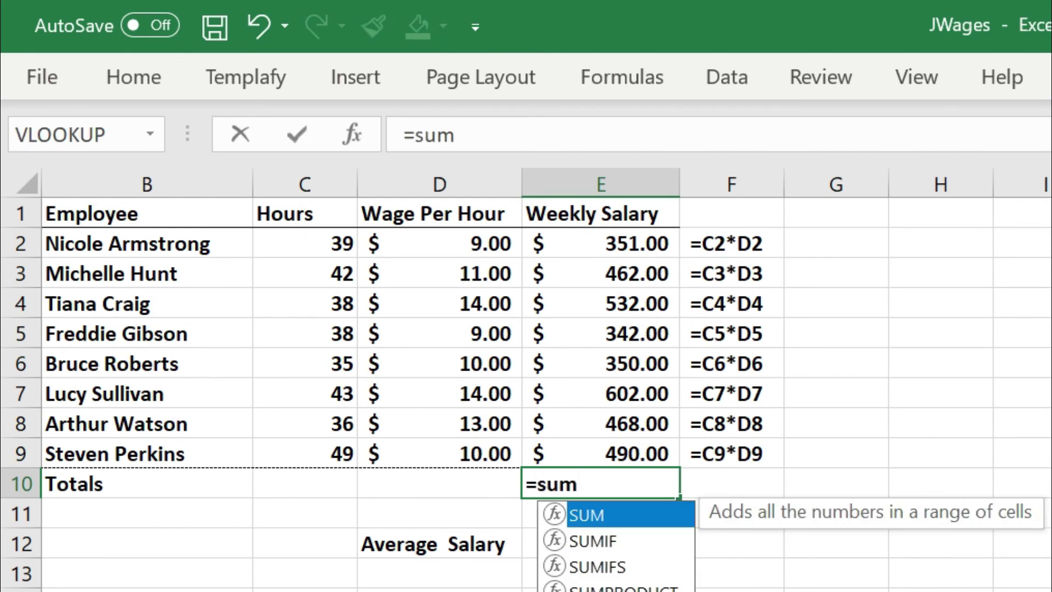
key(Tab)
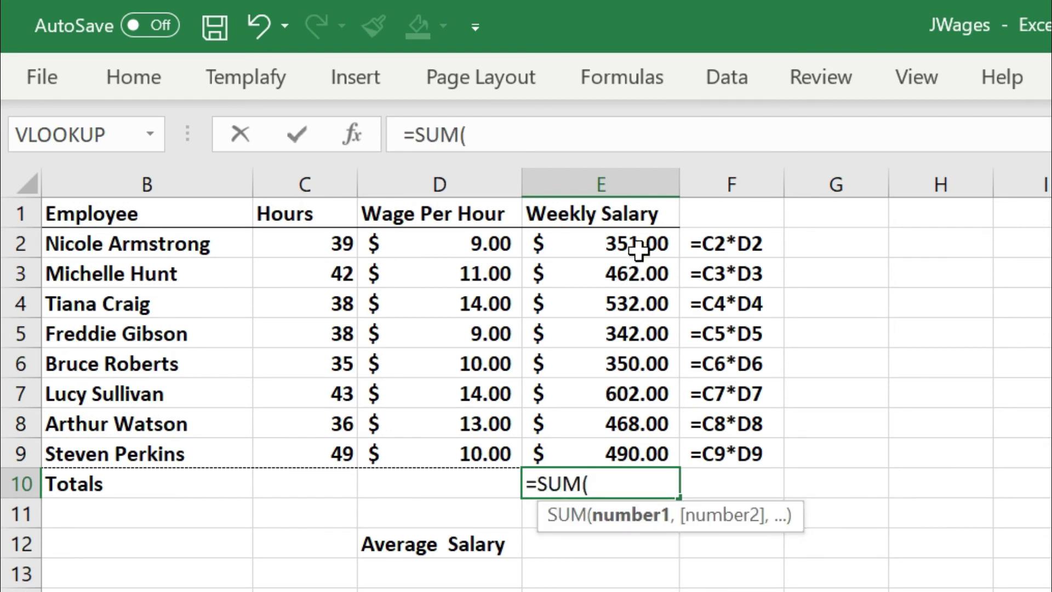
drag(637, 249, 613, 452)
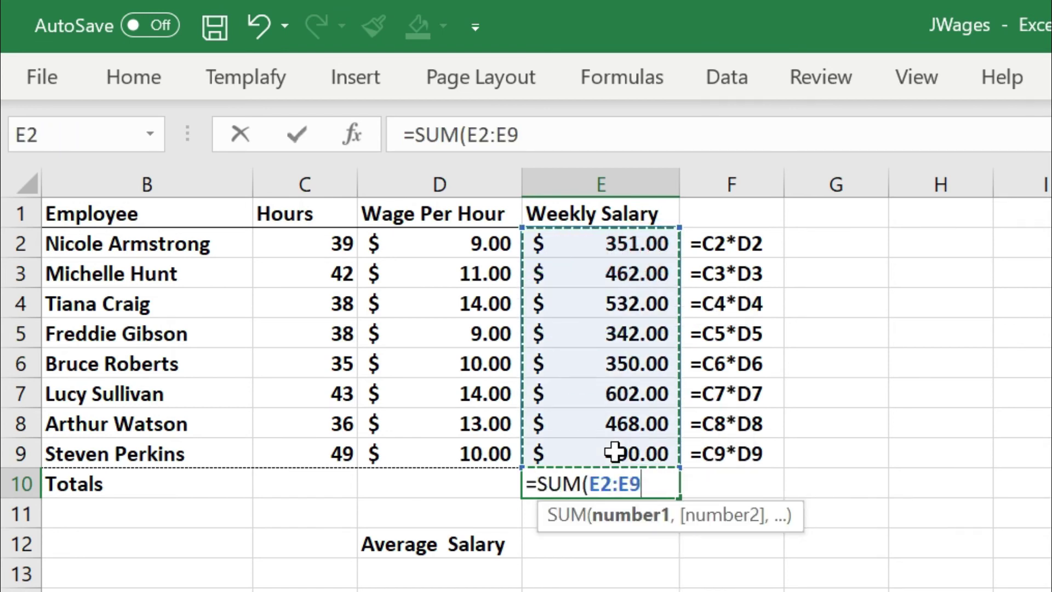
text())
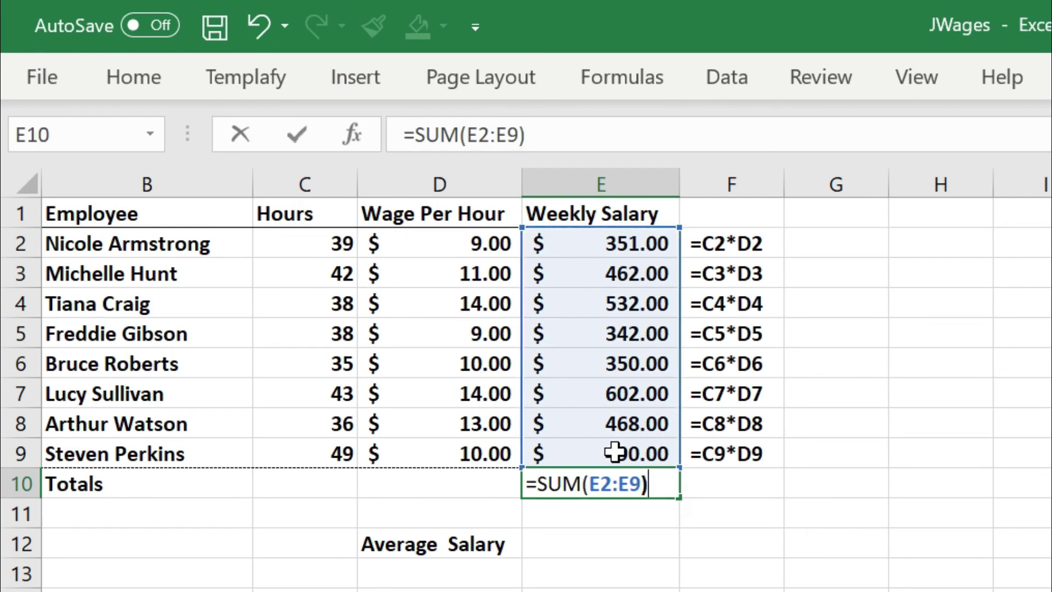
key(Return)
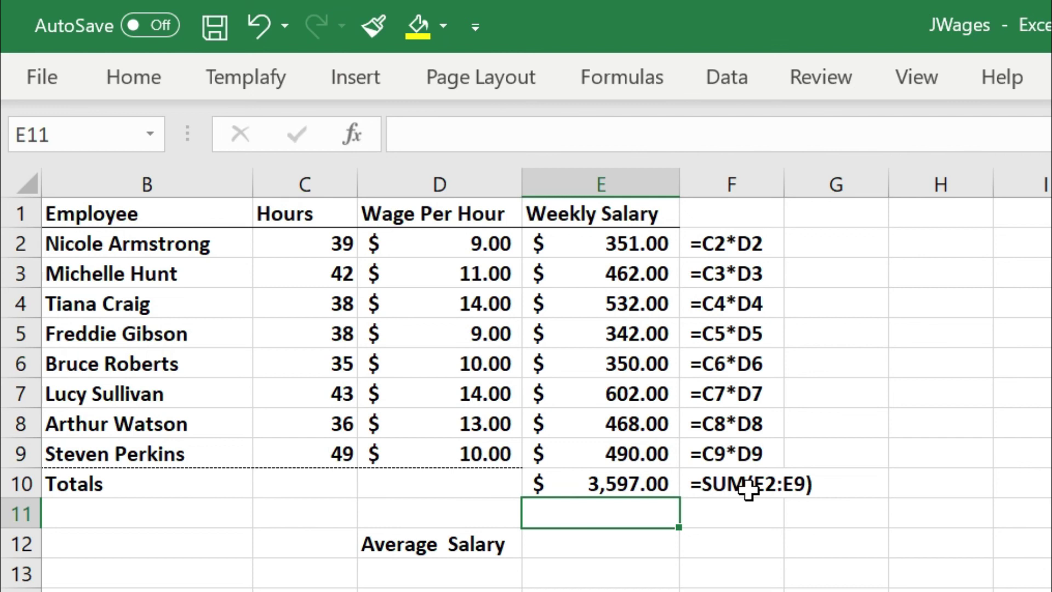
Calculate the average salary in cell E12 by averaging the range E2:E9 with the AVERAGE function.
click(610, 552)
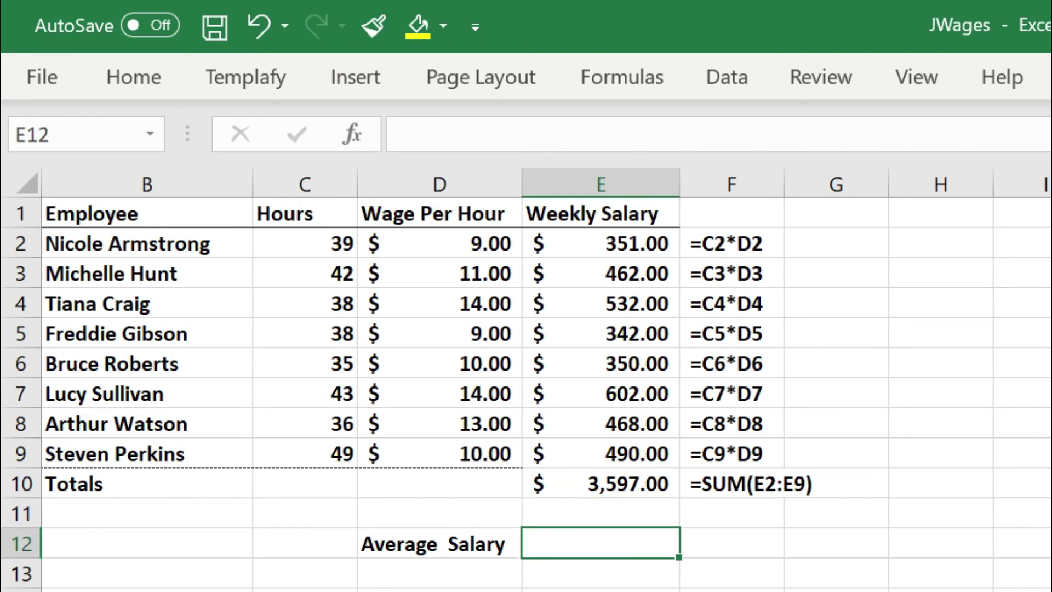
text(=)
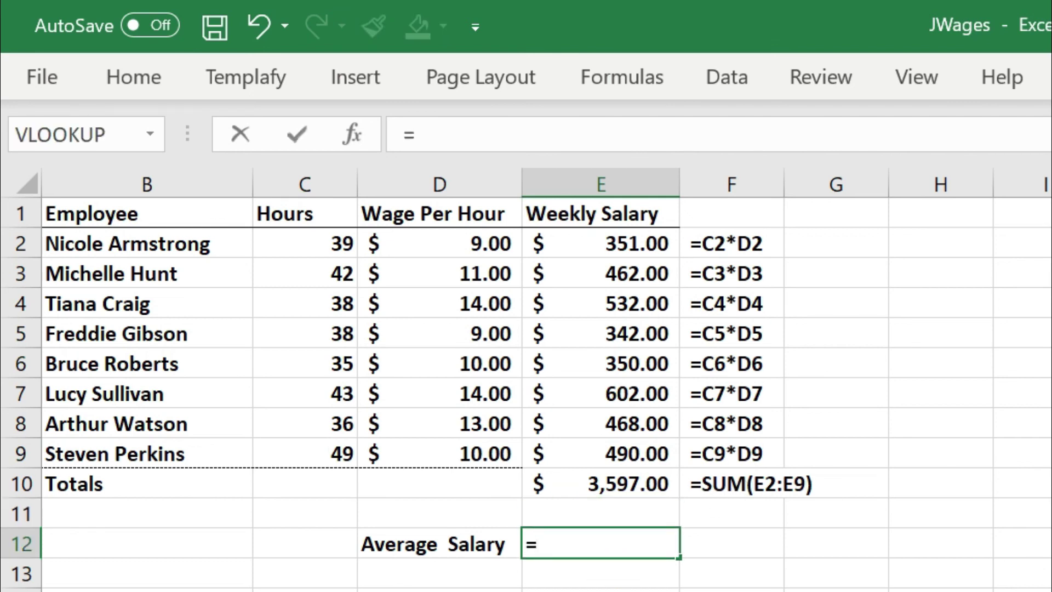
text(a)
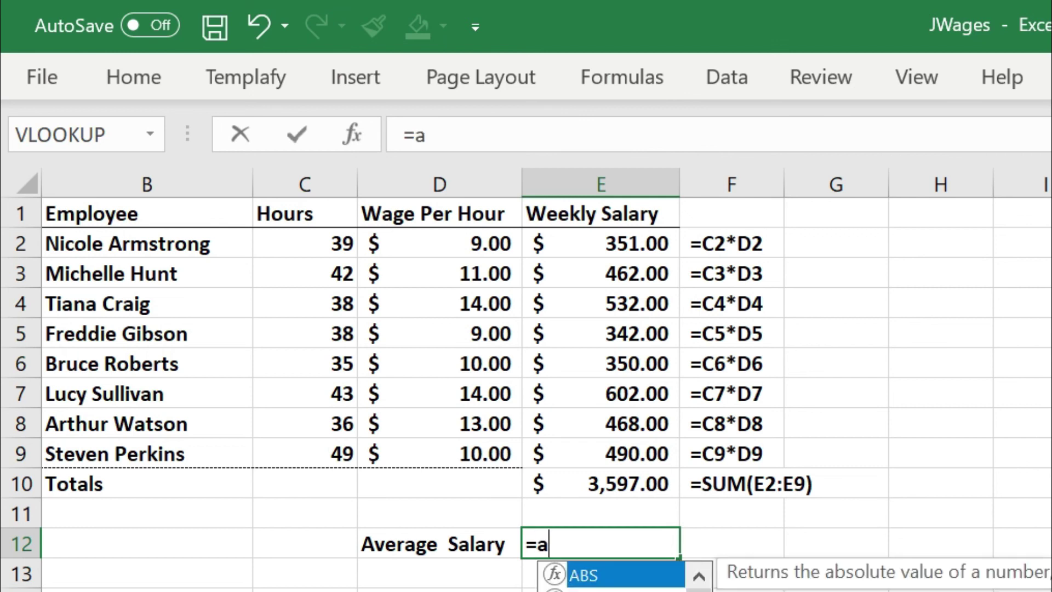
text(ver)
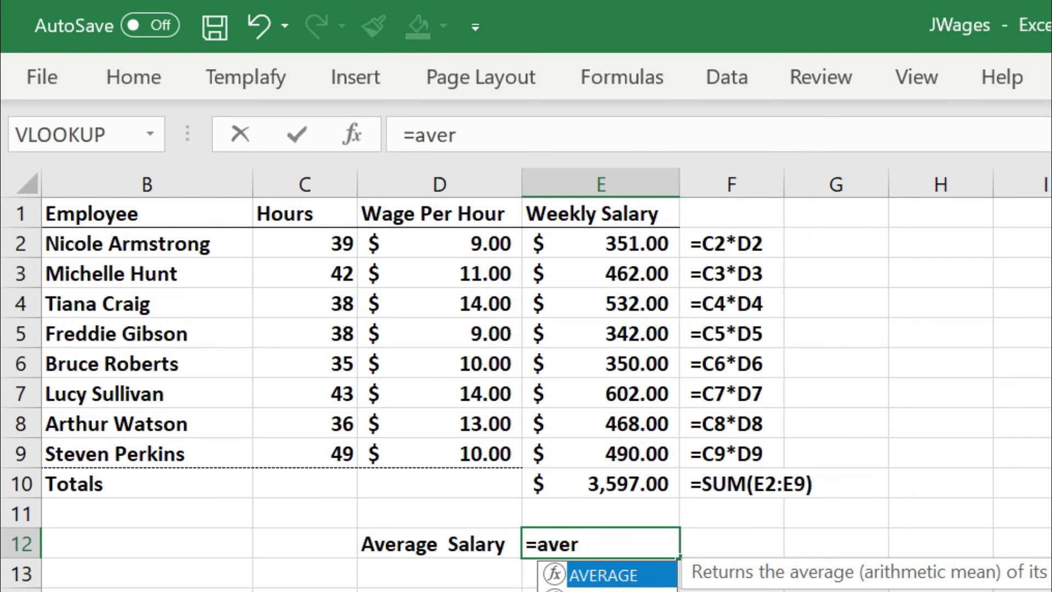
key(Tab)
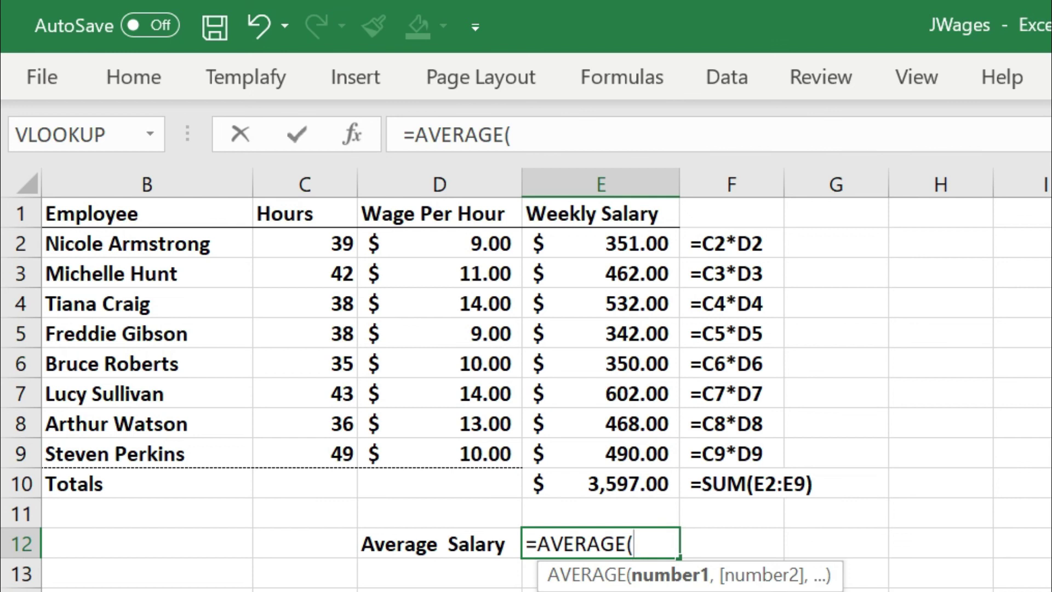
click(635, 245)
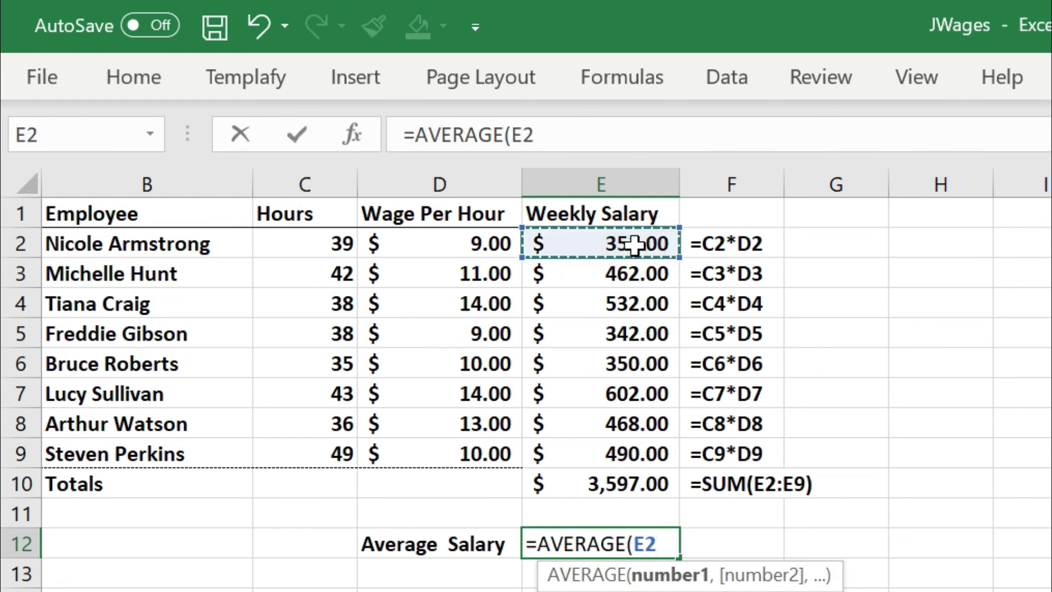
drag(631, 253, 614, 447)
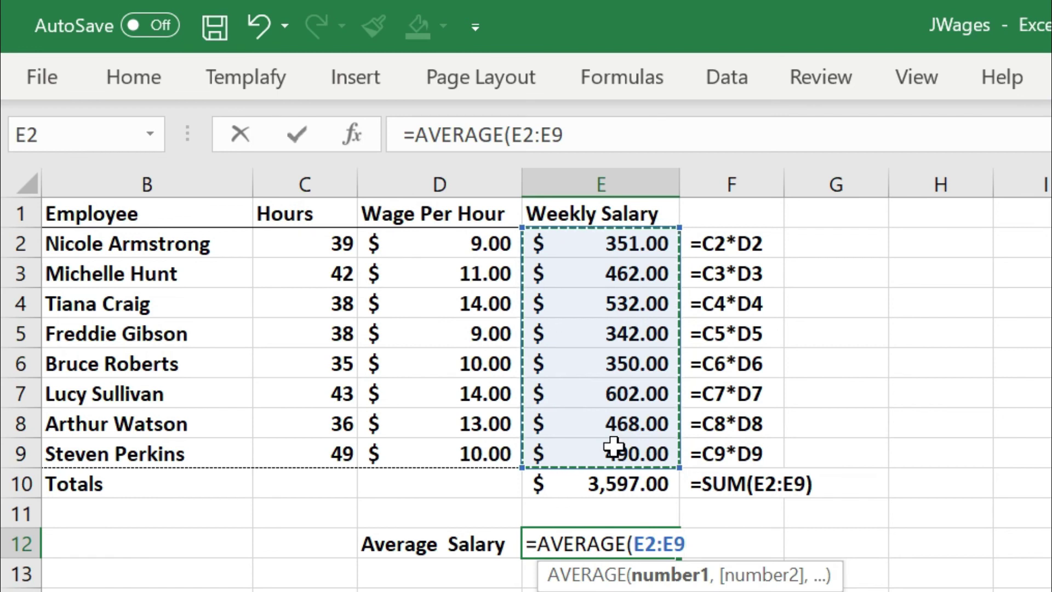
key(Return)
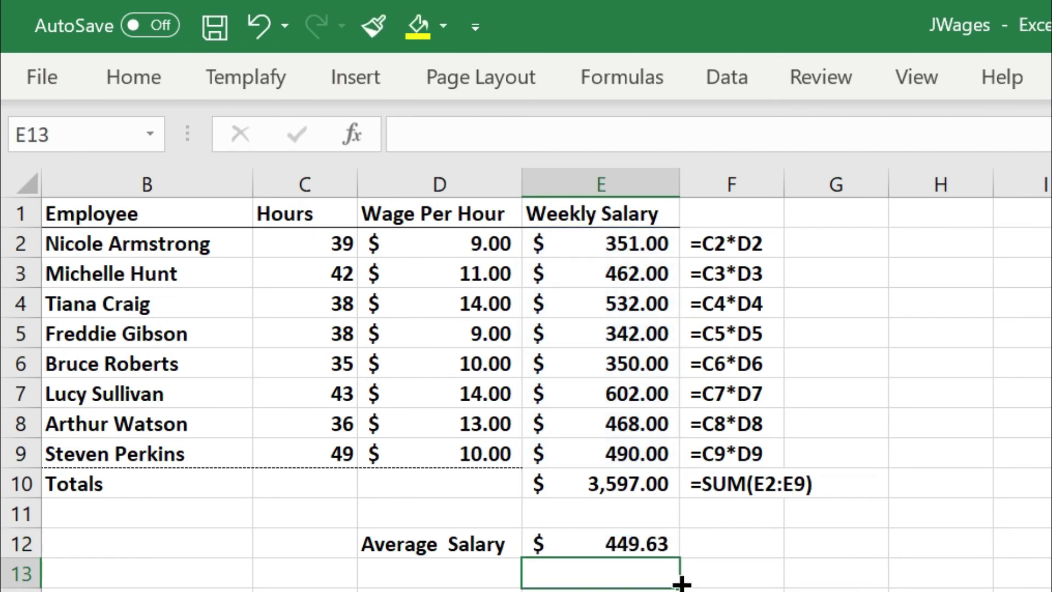